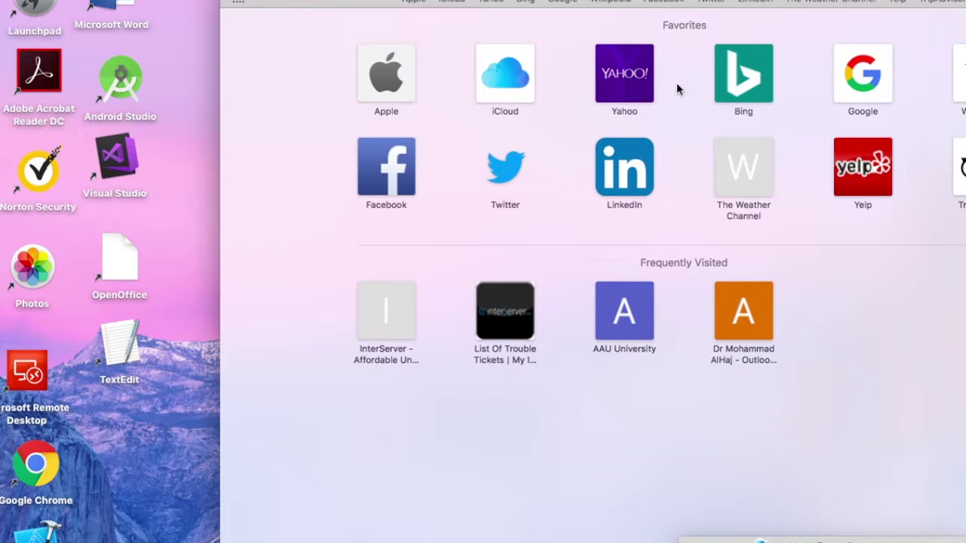
Open the InterServer website and go to the client account through its login
left_click_drag(521, 17, 317, 17)
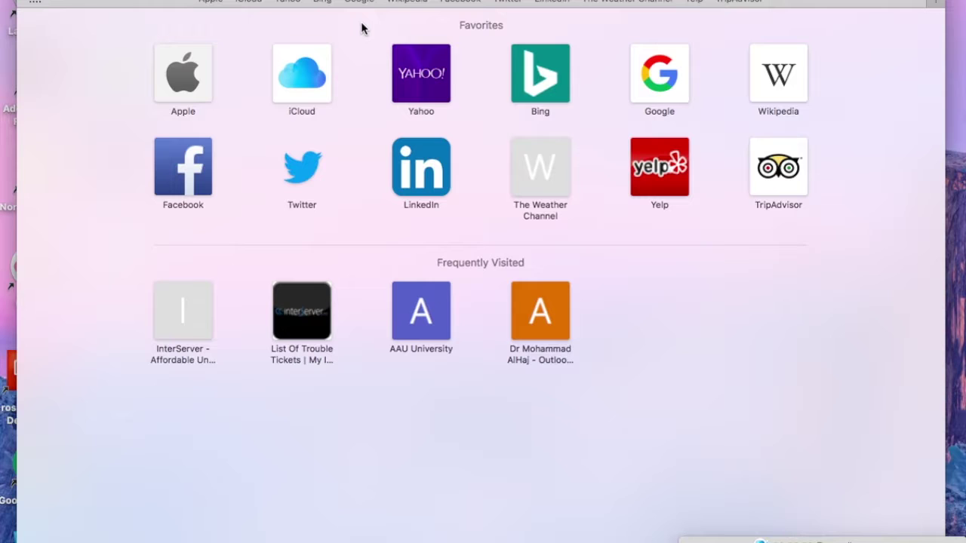
type("int")
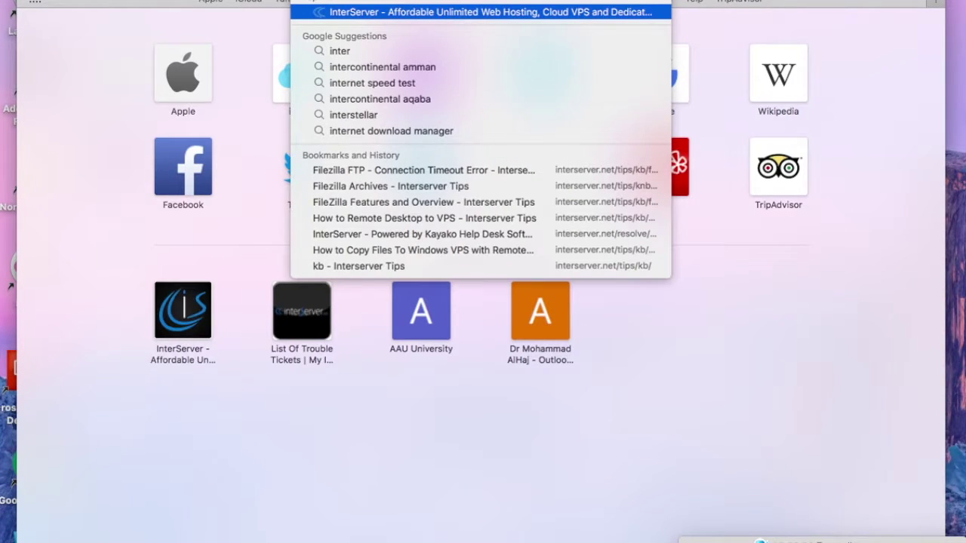
key("Return")
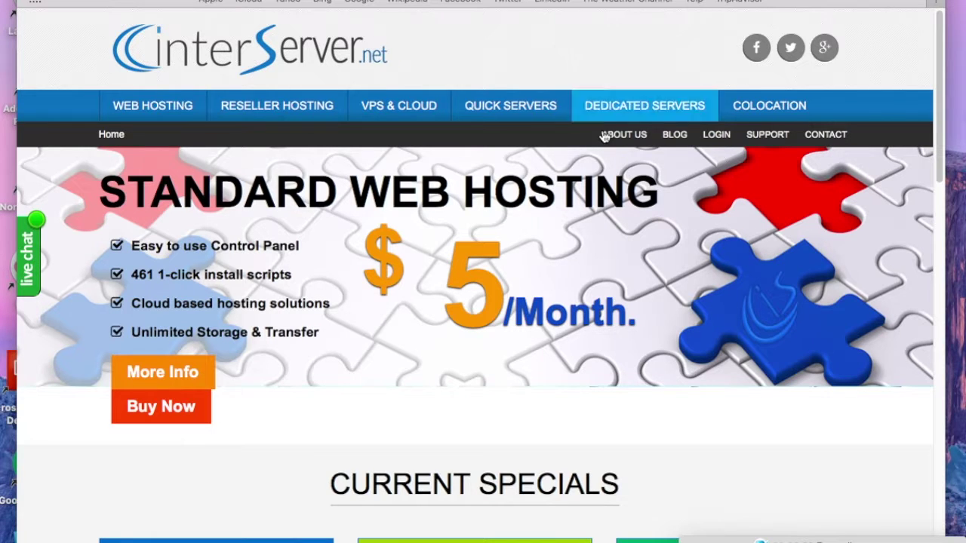
left_click(715, 136)
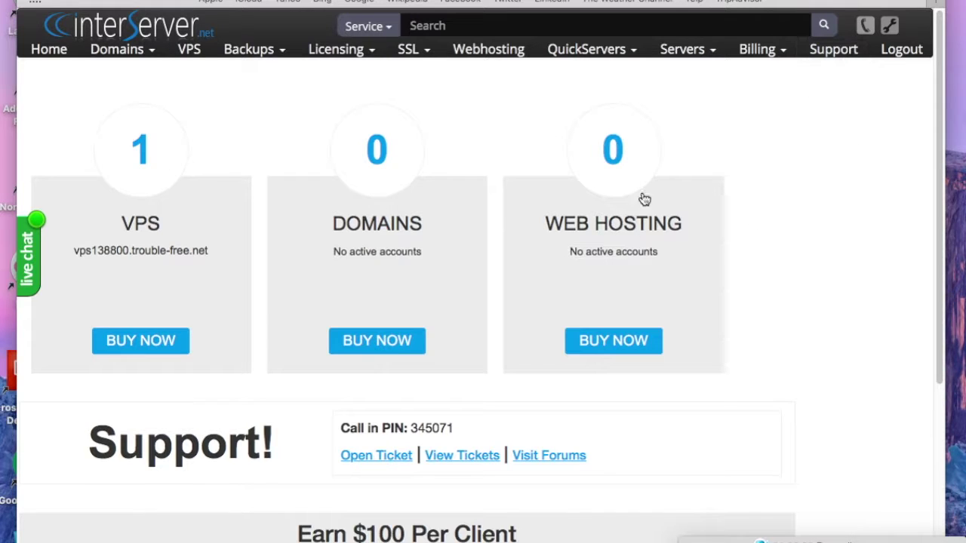
Open the details page of the Hyper-V VPS from the VPS list and highlight its IP address and hostname
left_click(141, 159)
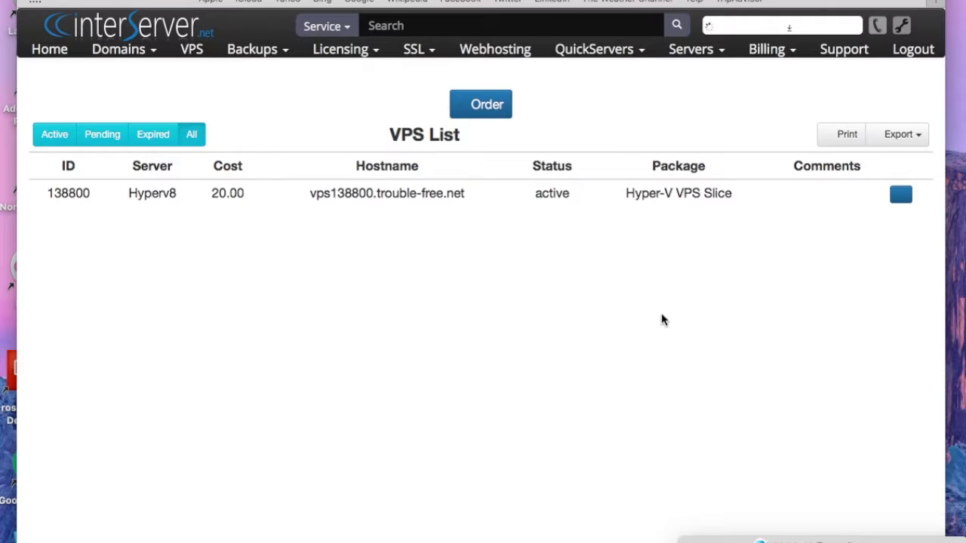
left_click(908, 199)
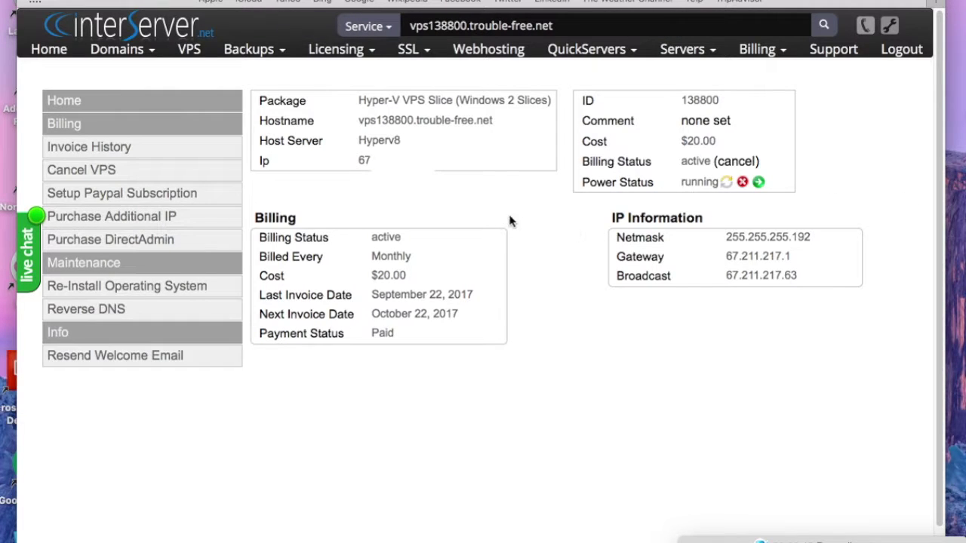
left_click_drag(440, 160, 354, 161)
double_click(362, 160)
left_click_drag(504, 123, 357, 122)
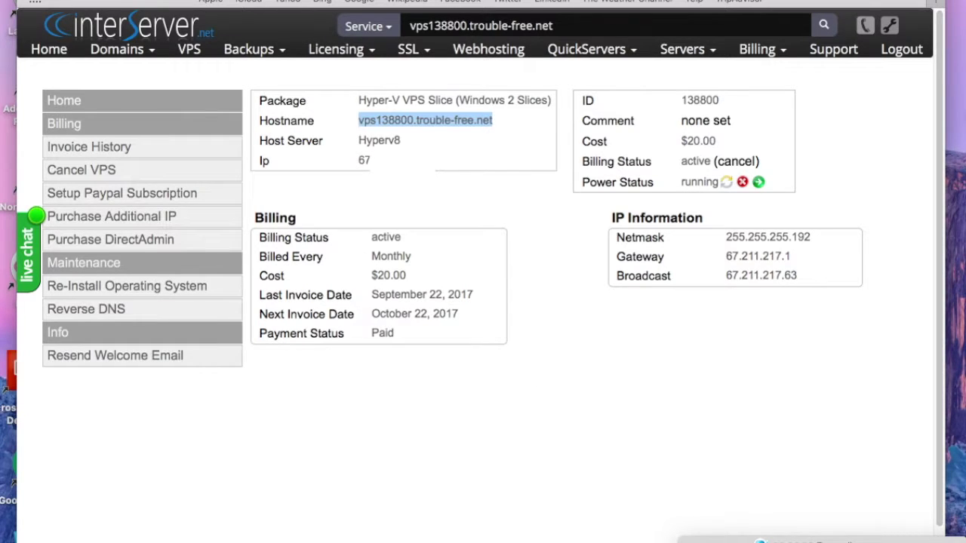
Clear the browser off the screen and move the Microsoft Remote Desktop shortcut to an empty area of the desktop
key("F11")
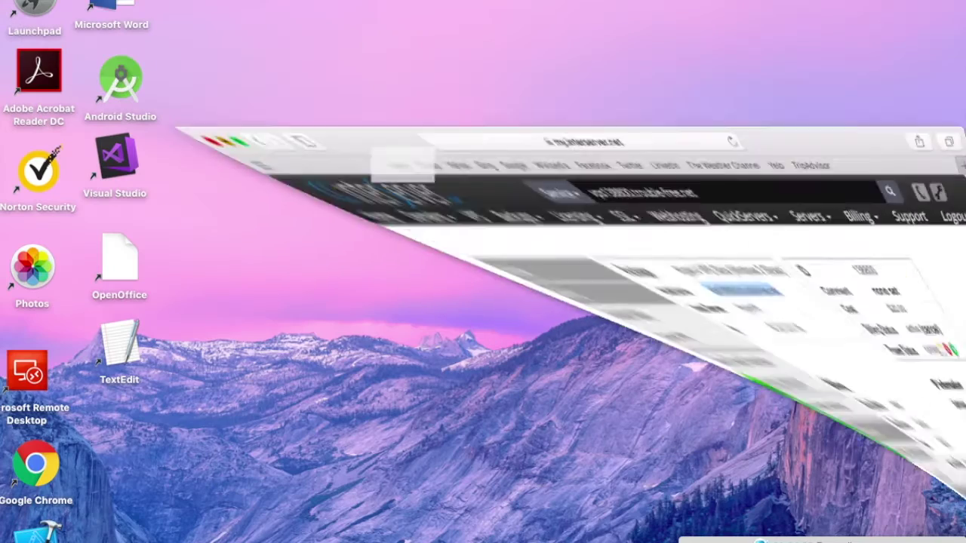
left_click_drag(28, 370, 377, 9)
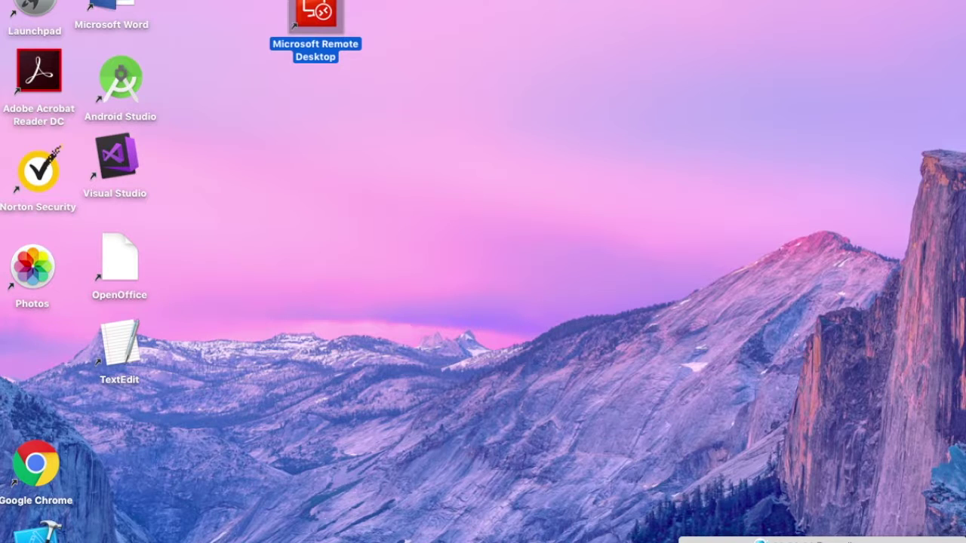
Switch to the App Store and search for microsoft remote desktop
key("super+o")
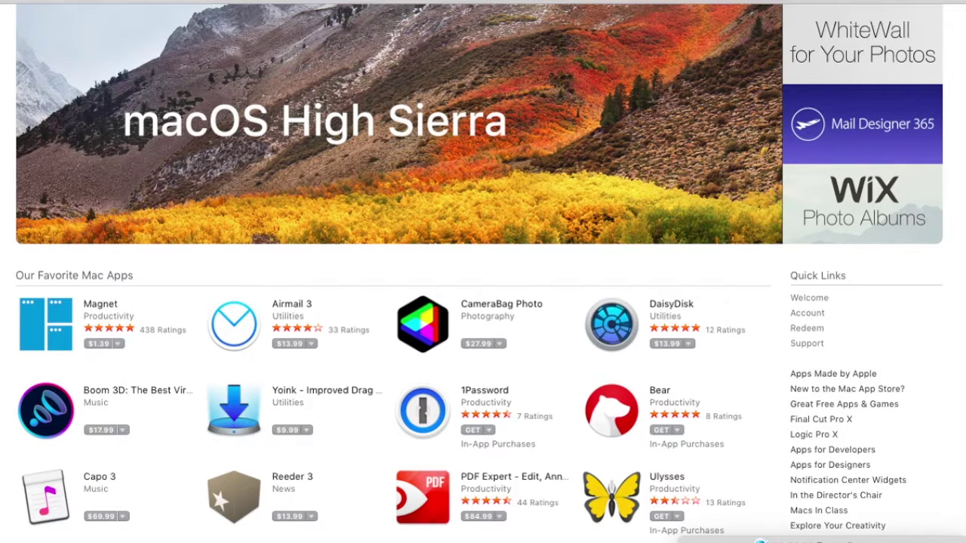
type("micro")
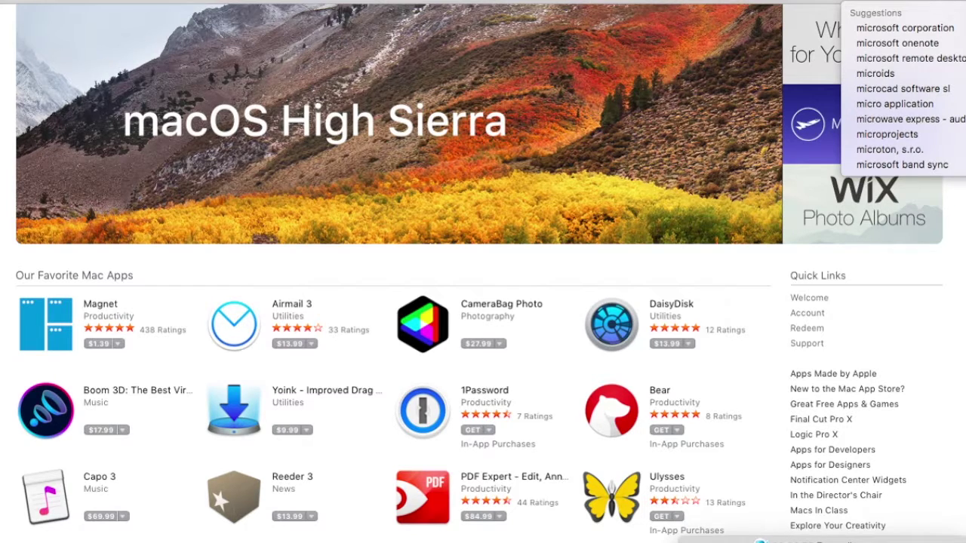
type("soft")
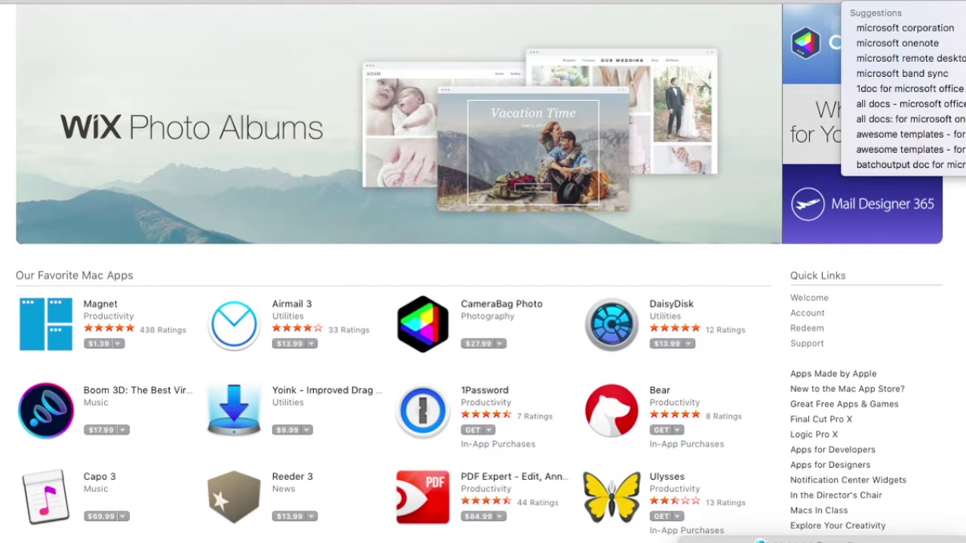
type(" re")
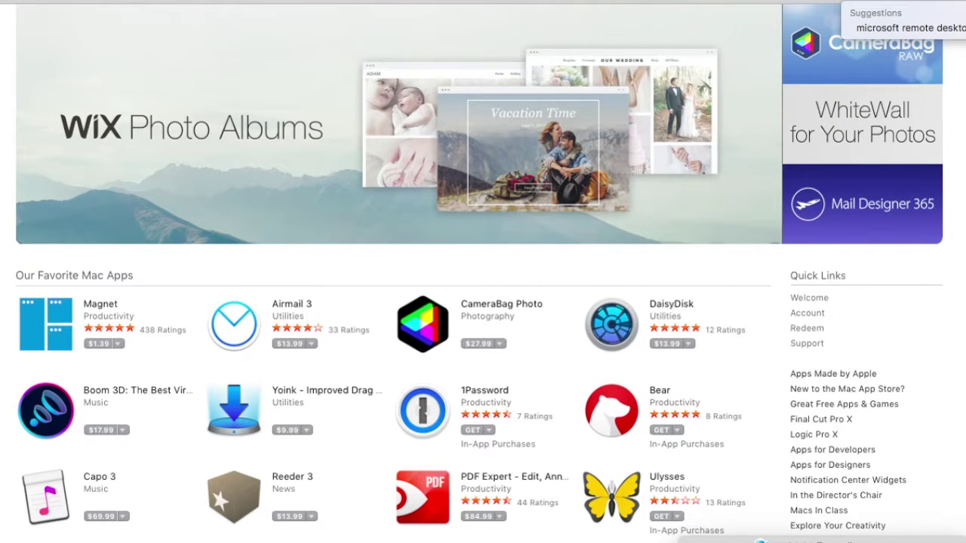
key("Down")
key("Return")
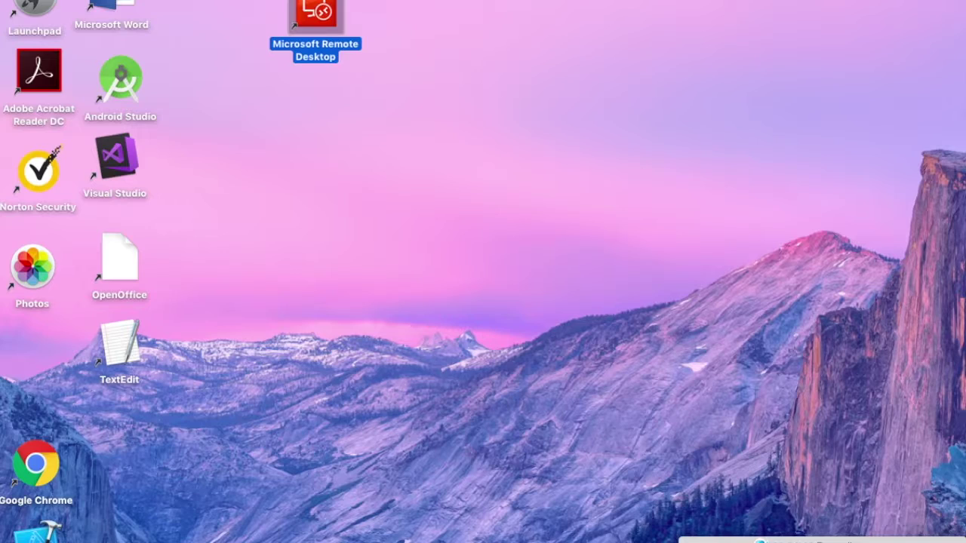
Open Microsoft Remote Desktop, examine a new connection's PC name, gateway, user name and password fields, and close it without entering anything
double_click(321, 23)
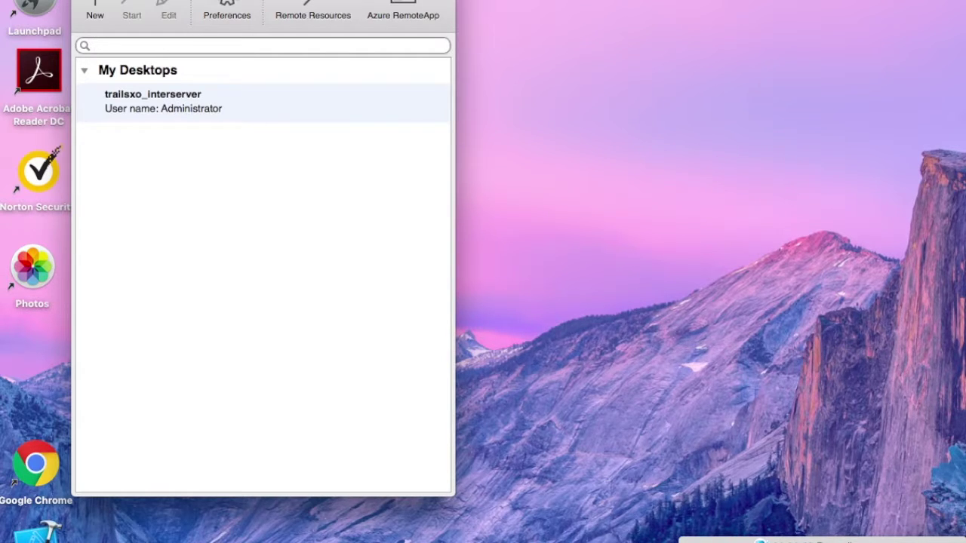
left_click(96, 7)
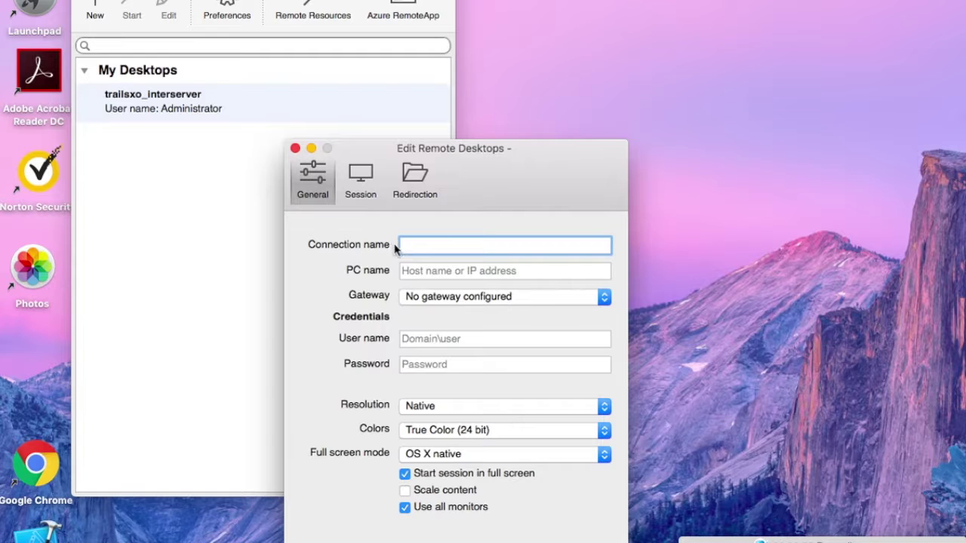
left_click(414, 269)
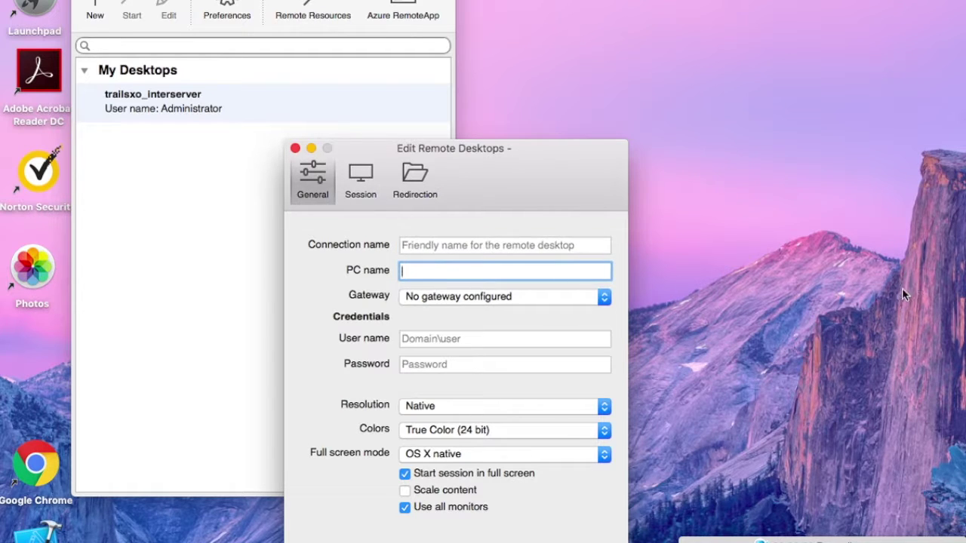
left_click(554, 300)
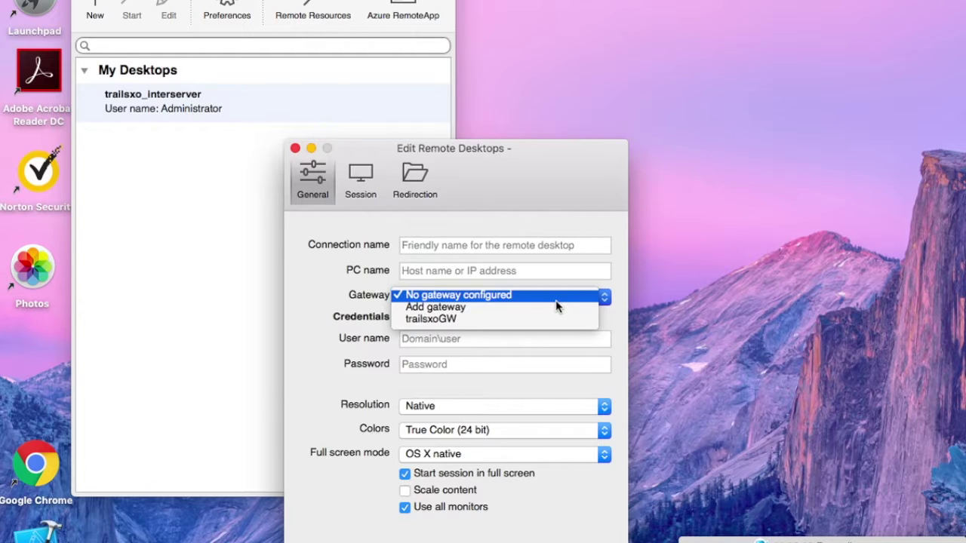
left_click(556, 298)
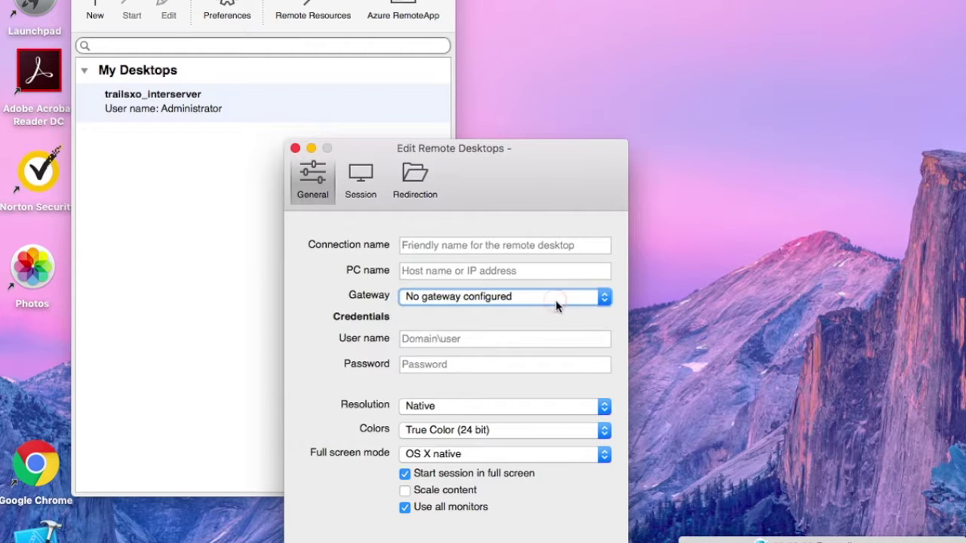
left_click(456, 341)
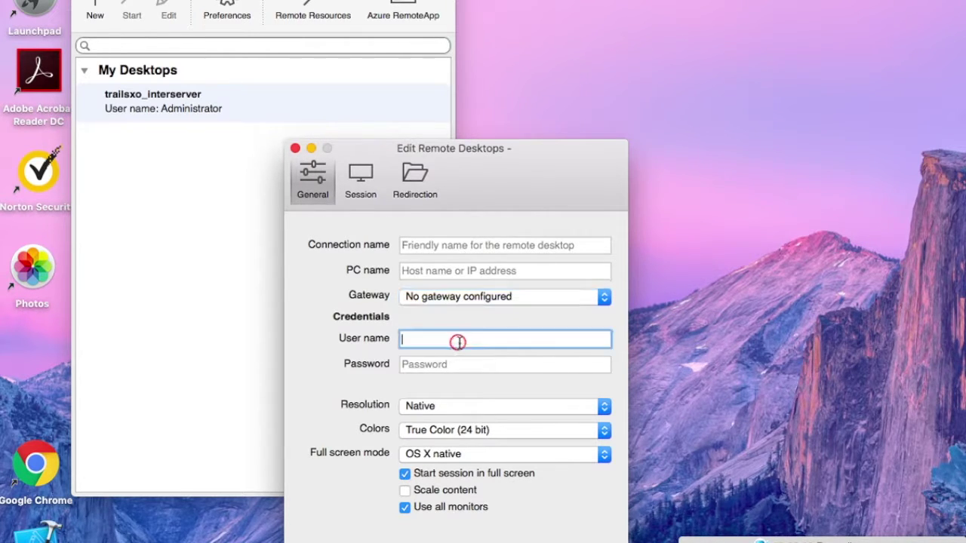
left_click(456, 364)
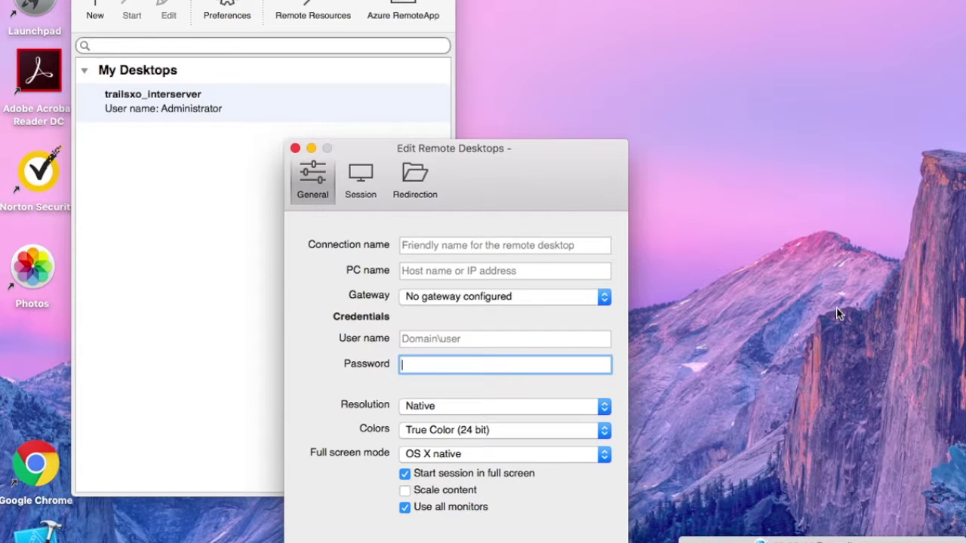
left_click(296, 149)
Open the trailsxo_interserver connection for editing and check its connection name, PC name against the VPS's IP, user name and password fields
left_click(185, 112)
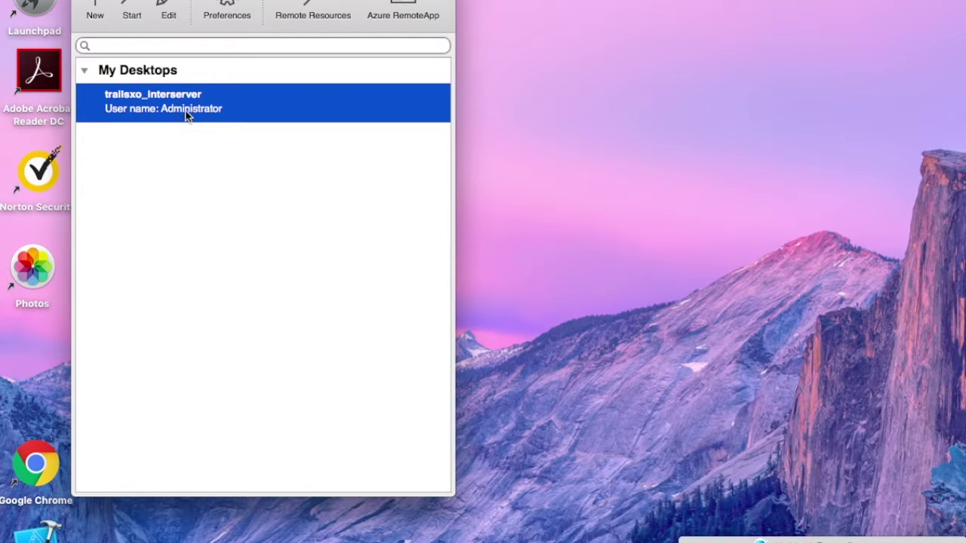
left_click(167, 9)
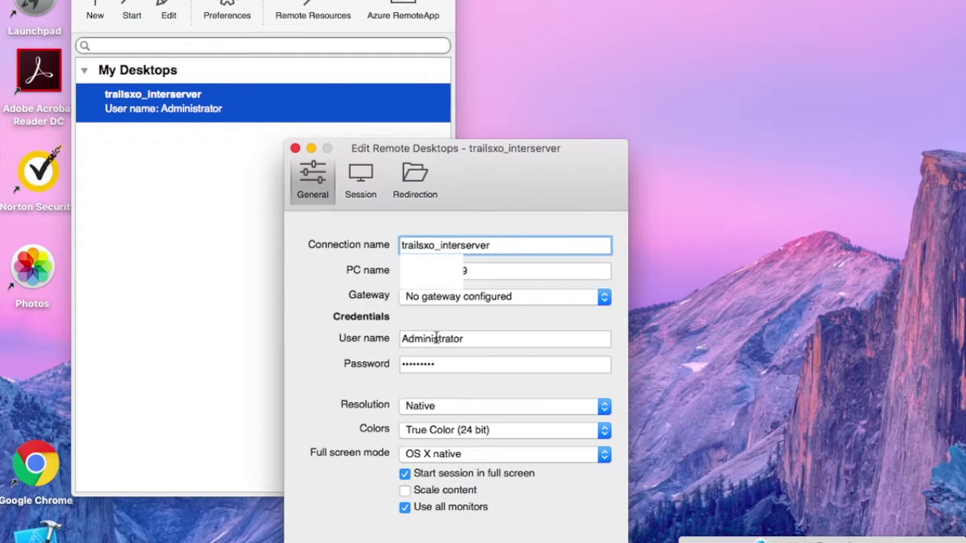
left_click_drag(500, 244, 401, 243)
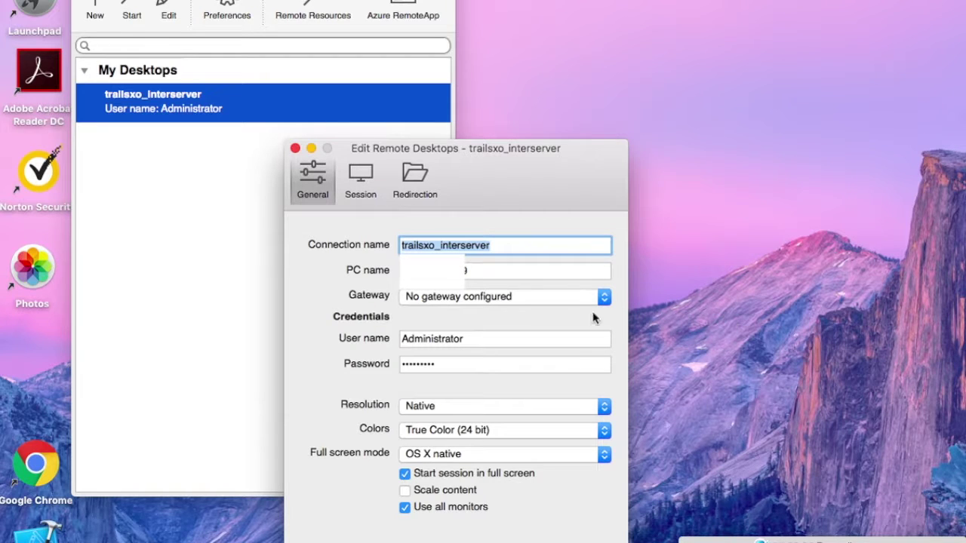
left_click(480, 270)
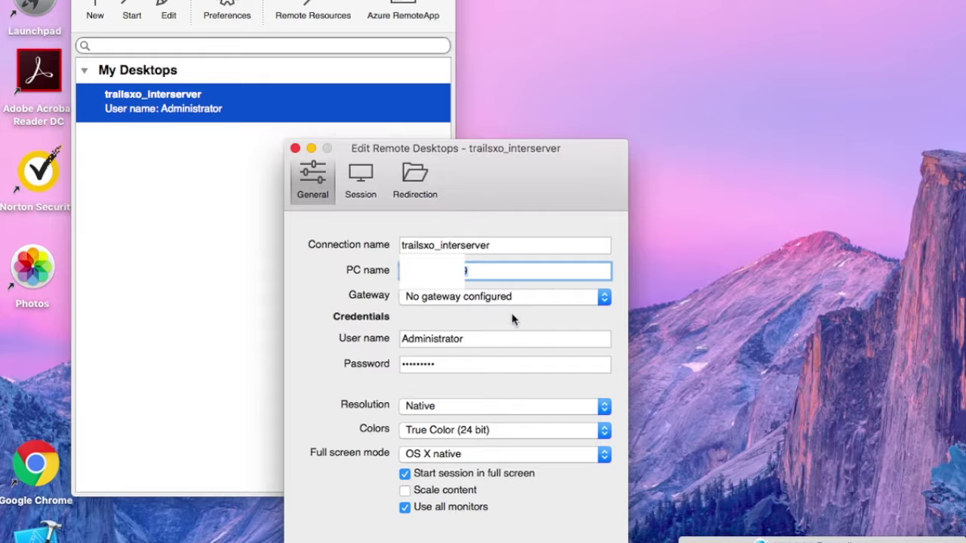
key("BackSpace")
type("67.211.217.18")
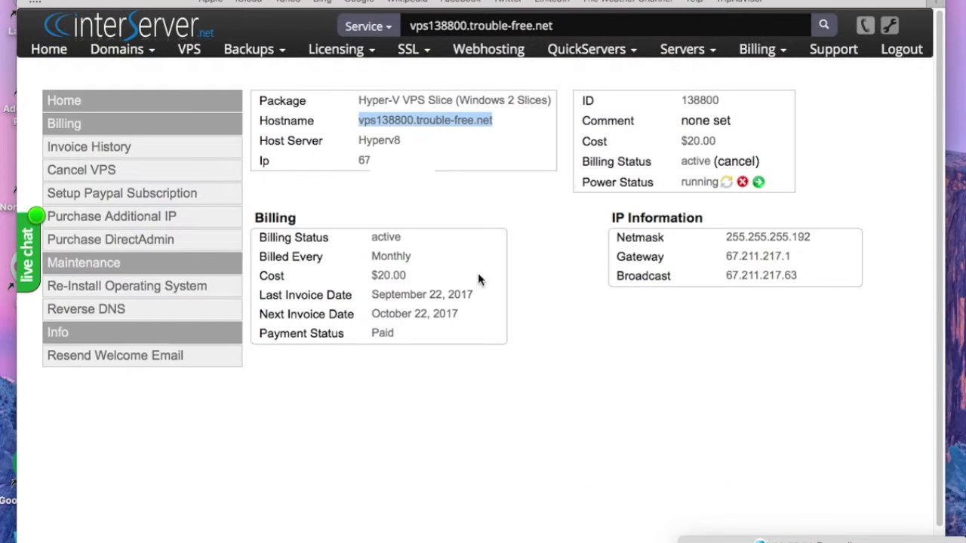
left_click_drag(442, 160, 328, 151)
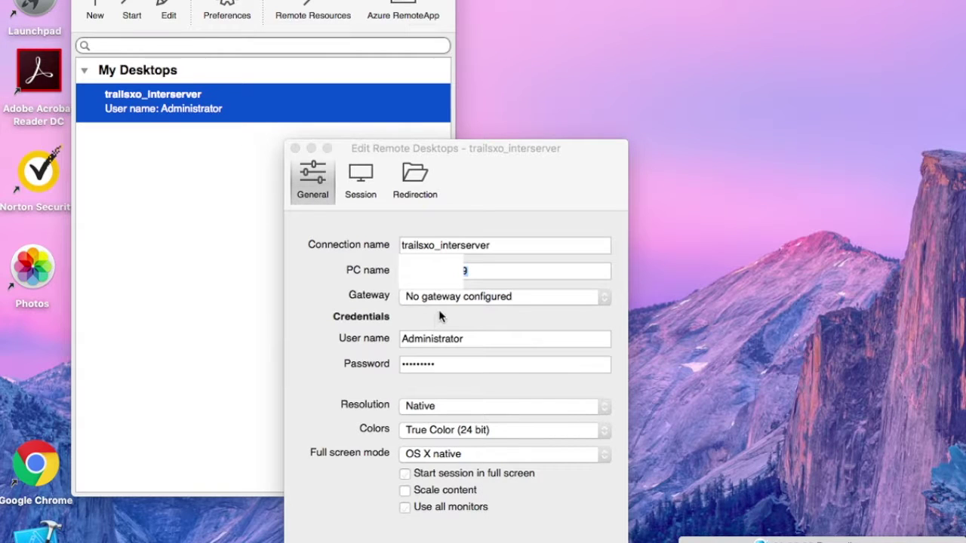
left_click(468, 340)
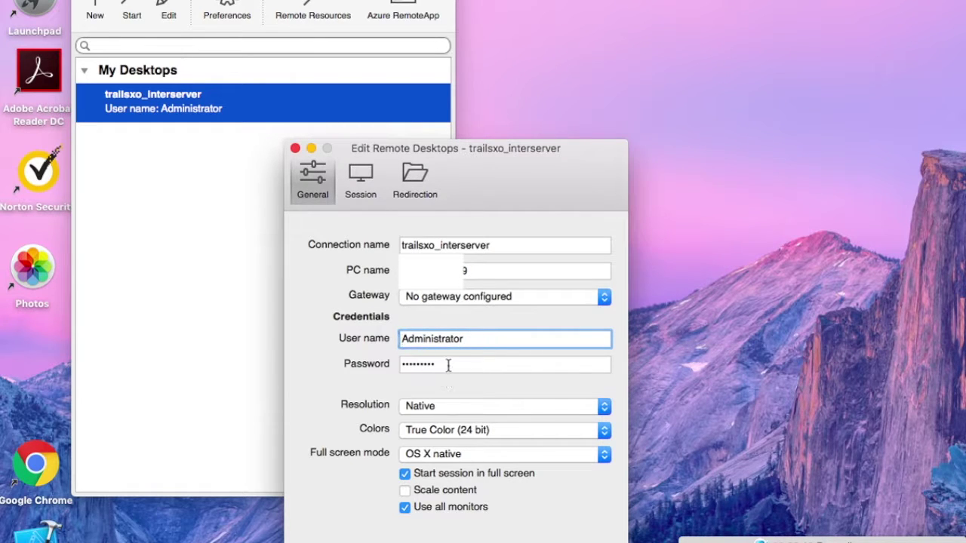
left_click(446, 364)
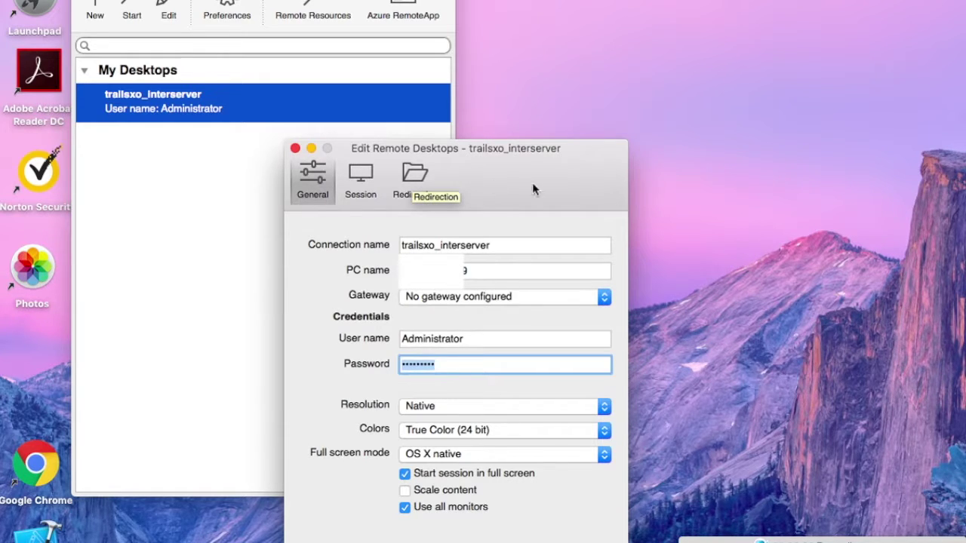
Create a new folder on the Mac desktop, place it in an empty area and rename it interserver_share
right_click(676, 183)
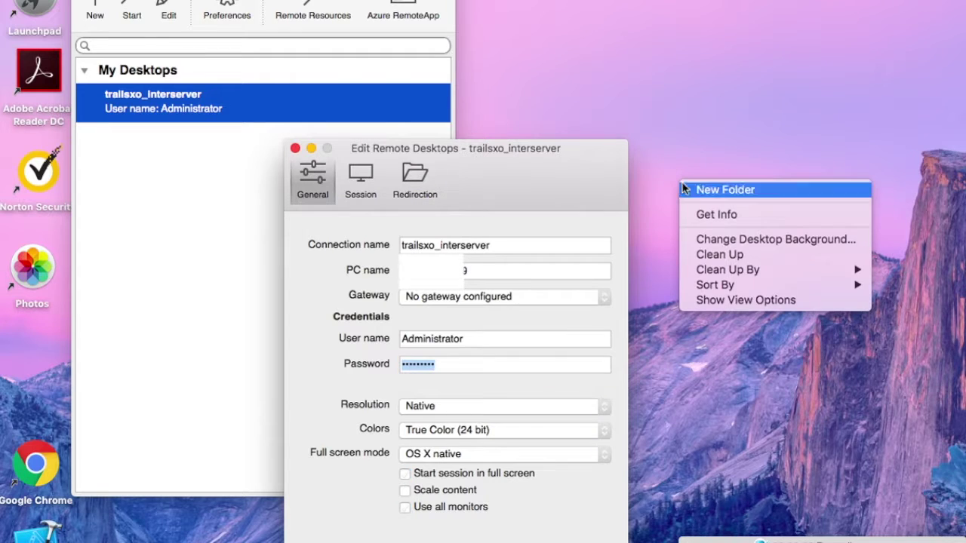
left_click(698, 191)
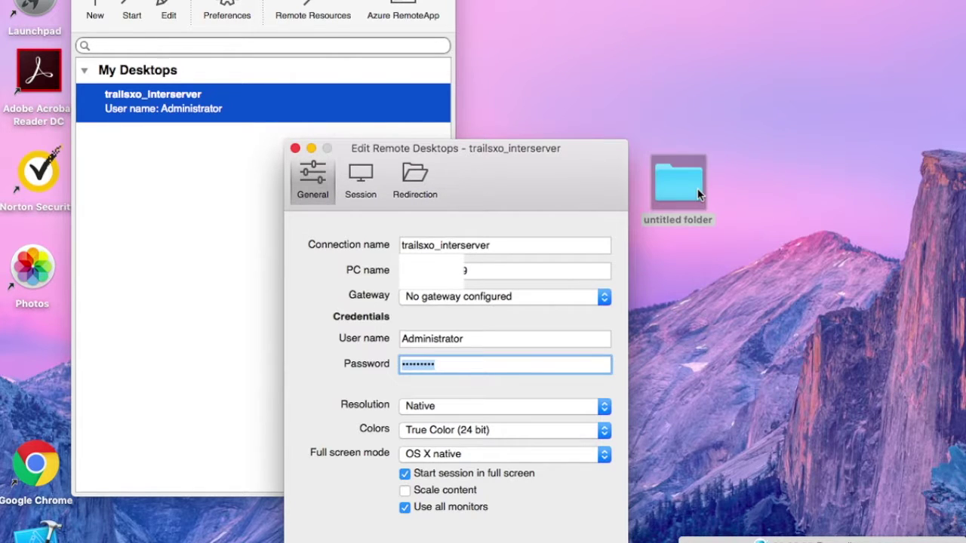
left_click_drag(679, 181, 745, 14)
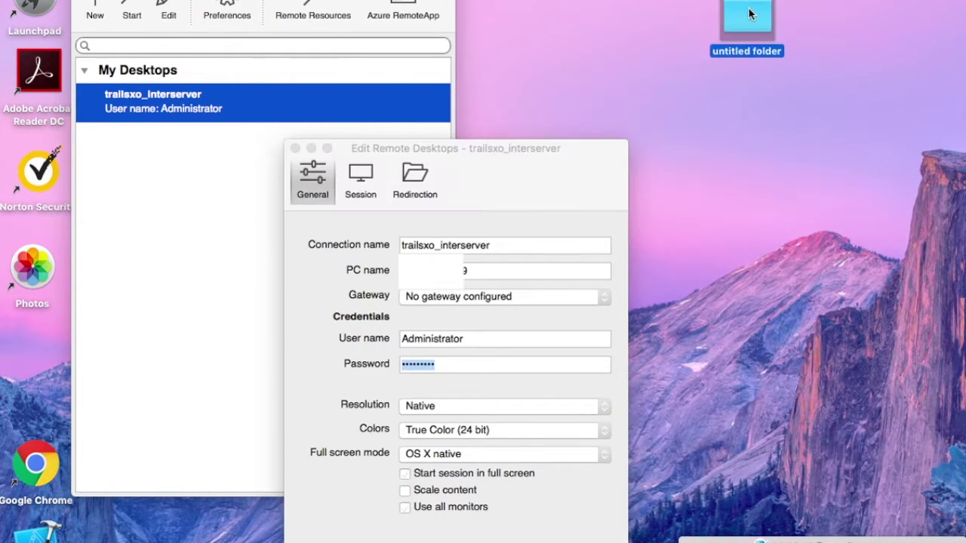
left_click(735, 51)
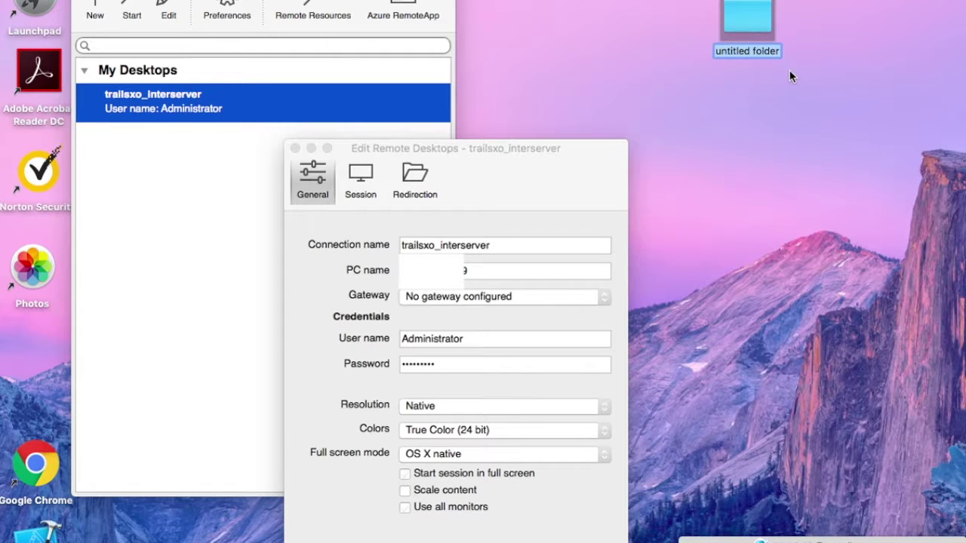
type("int")
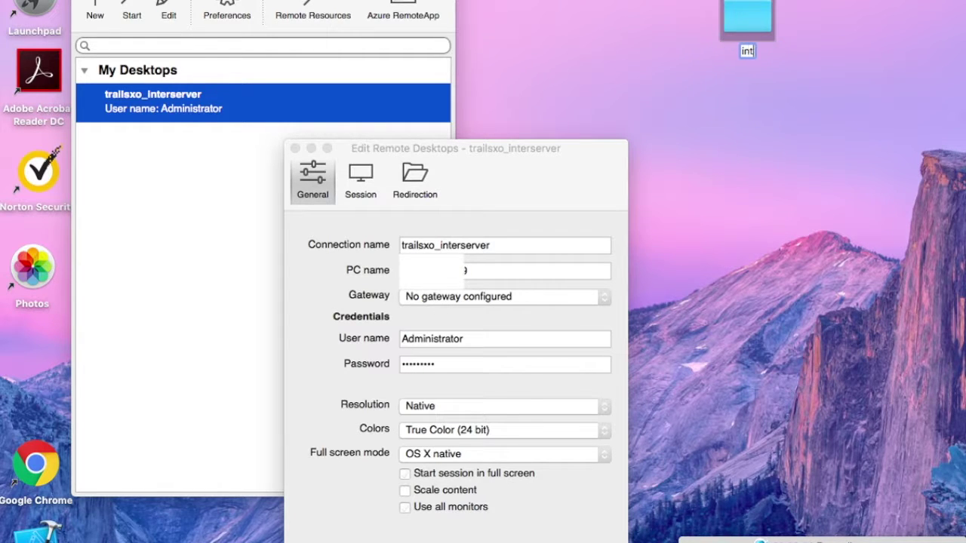
type("erserver")
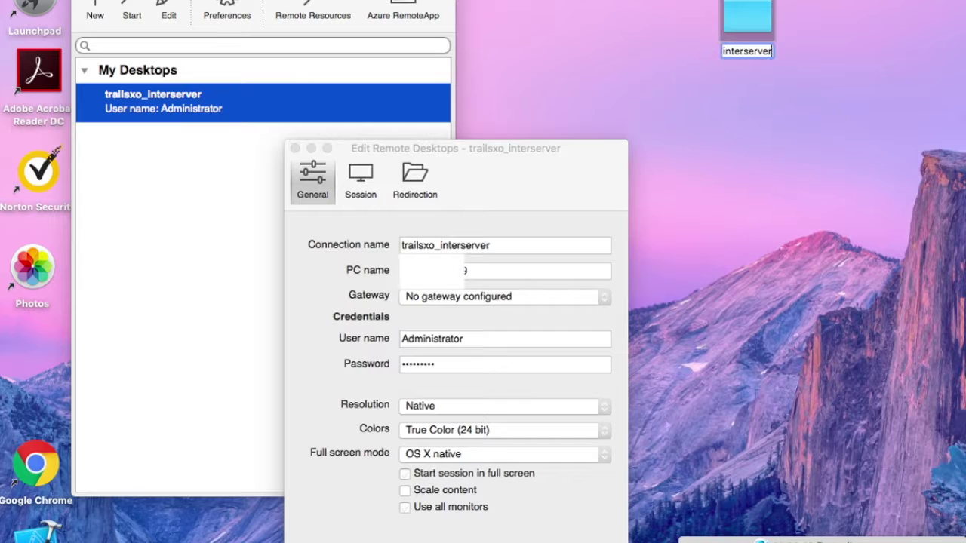
type("_s")
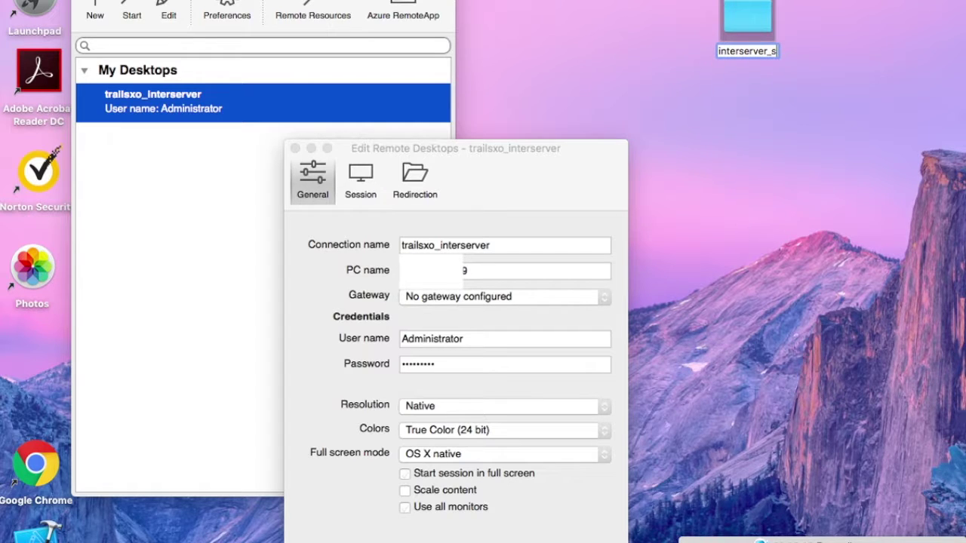
type("hare")
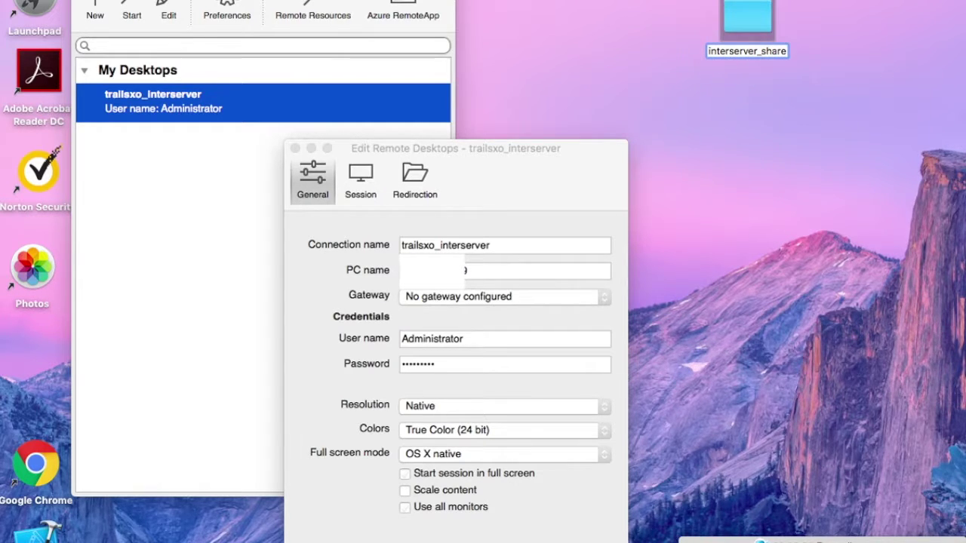
left_click(805, 105)
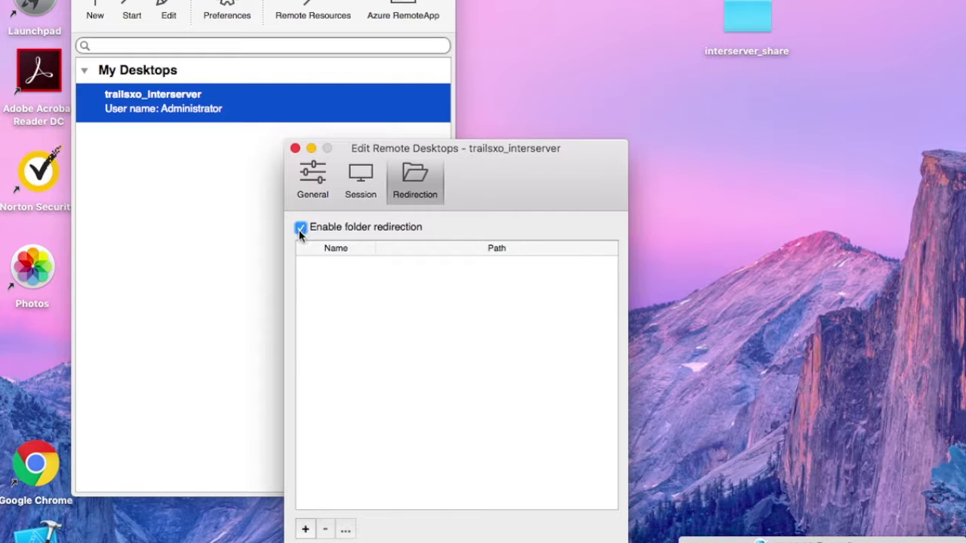
Enable folder redirection for the trailsxo_interserver connection and add a local folder entry named interserver_share
left_click(304, 529)
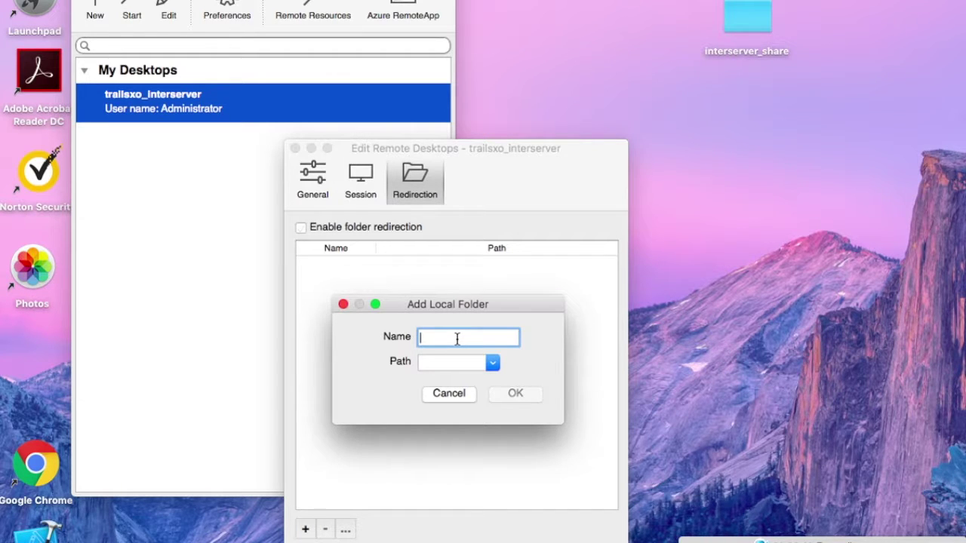
type("inteser")
key("BackSpace")
key("BackSpace")
key("BackSpace")
type("rserver")
Set the local folder's path to interserver_share on the Desktop, confirm the entry and close the connection settings
left_click(489, 363)
left_click(482, 374)
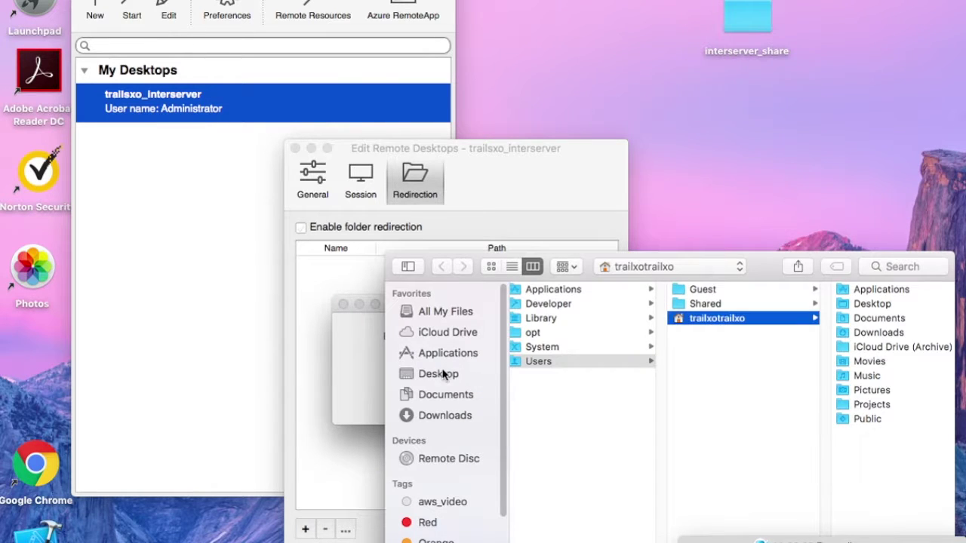
left_click(446, 374)
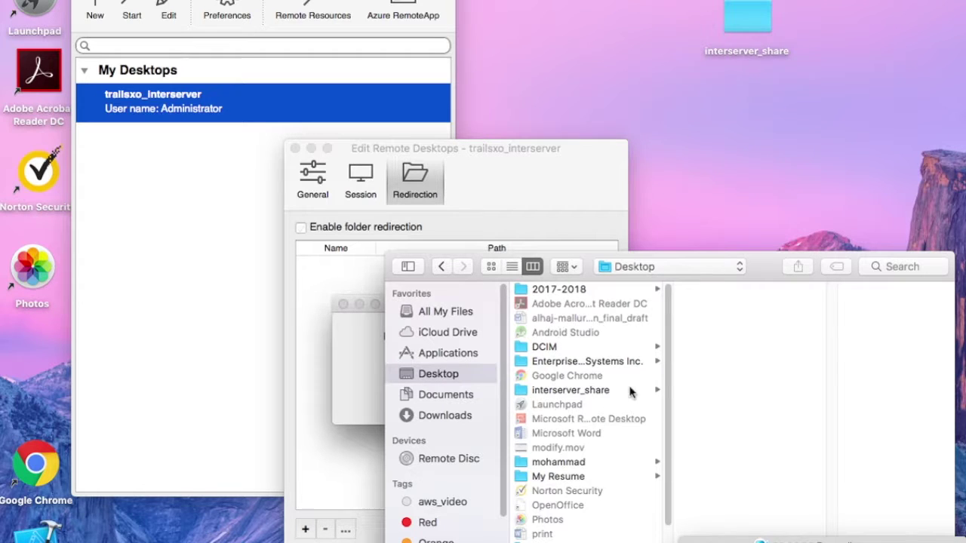
scroll(653, 381, "down", 2)
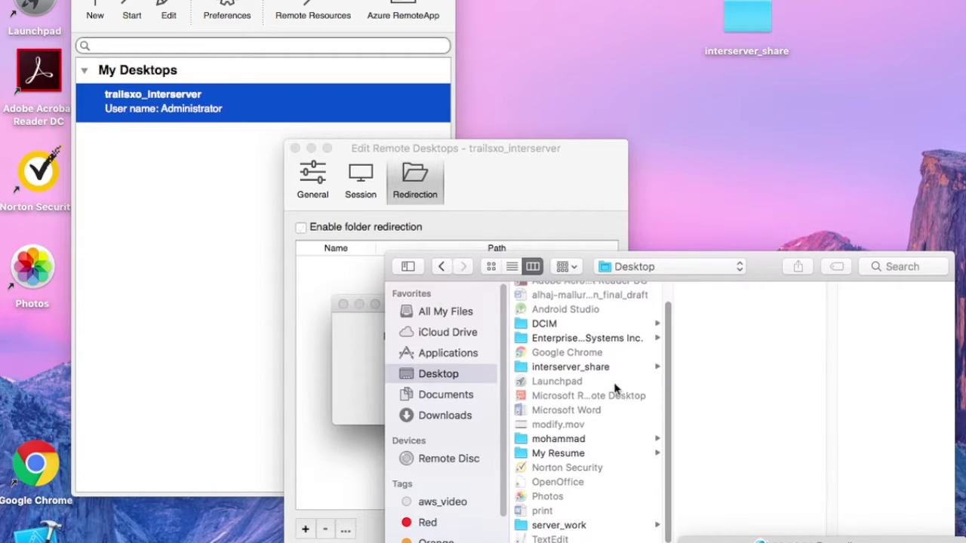
left_click(570, 367)
key("Return")
left_click(501, 394)
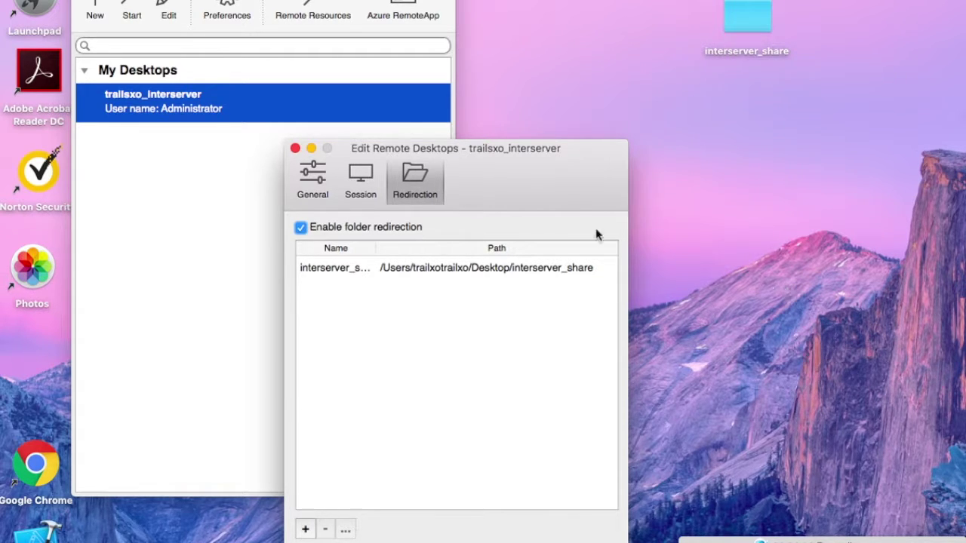
left_click(295, 149)
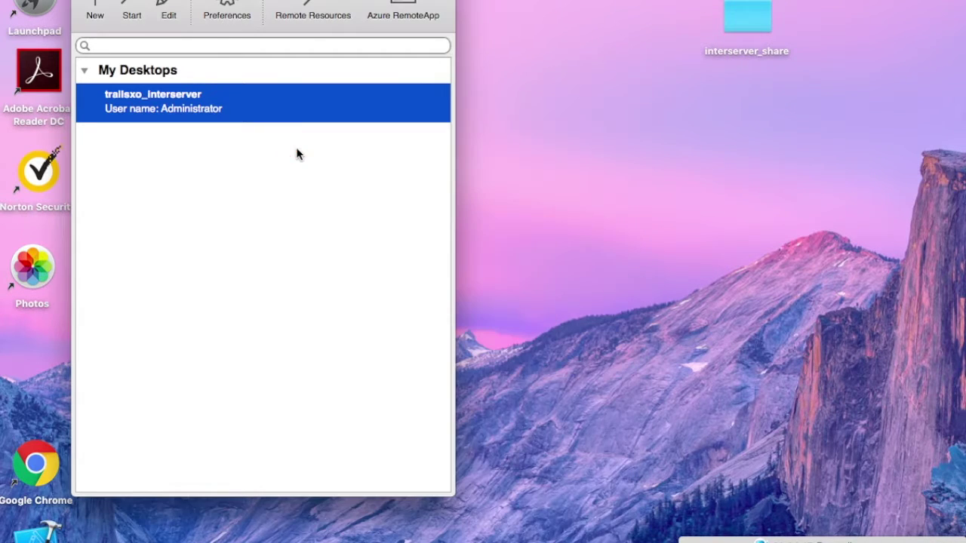
Connect to trailsxo_interserver, allowing drive and clipboard access and continuing past the certificate verification
double_click(190, 111)
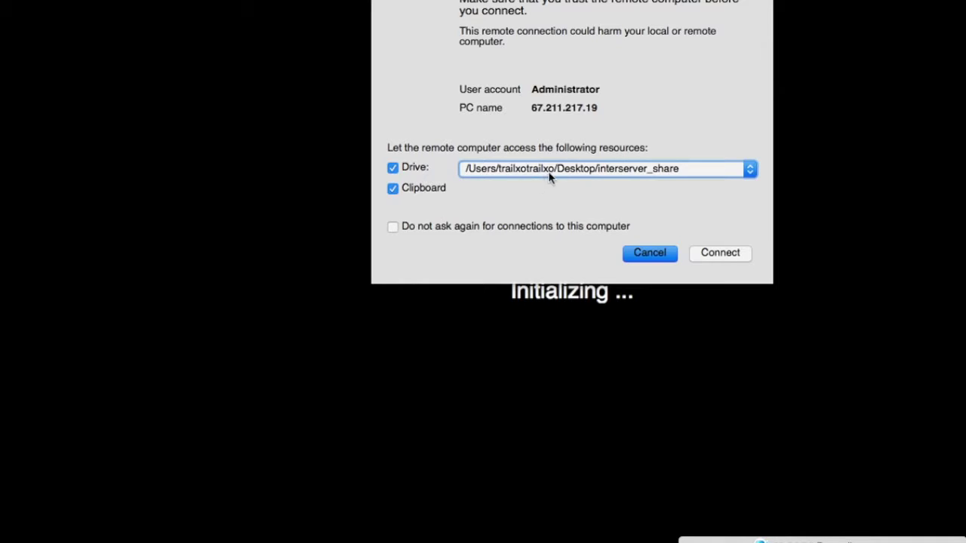
left_click(728, 255)
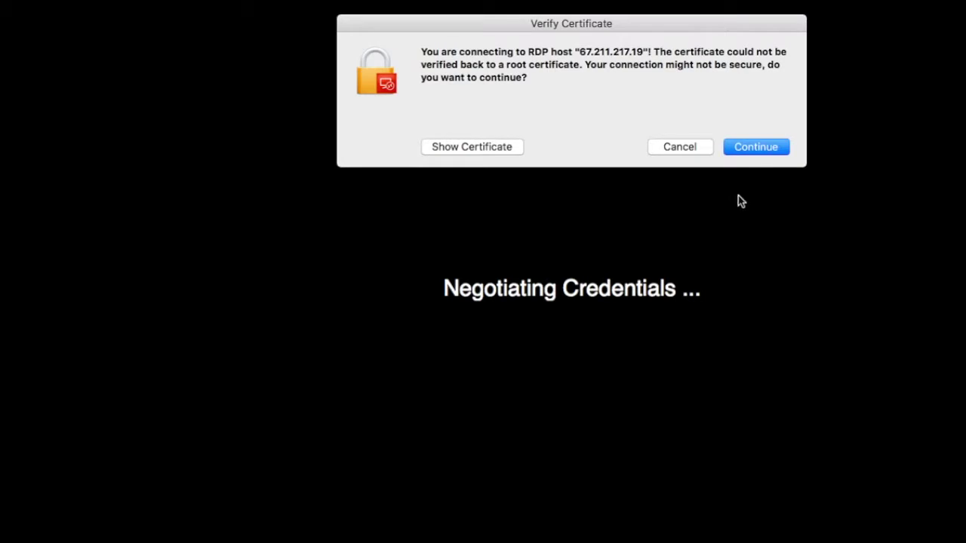
left_click(746, 151)
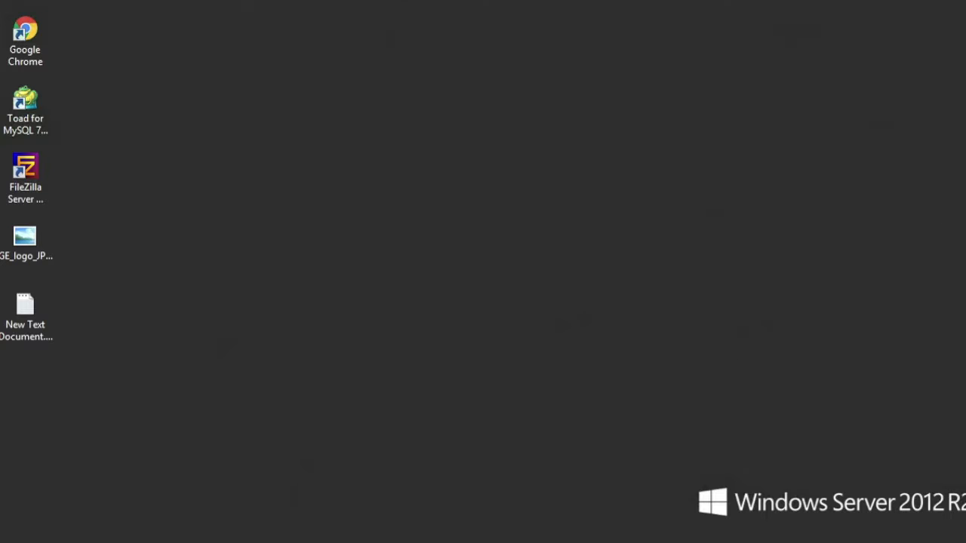
Open File Explorer on the server, enlarge its window within the visible area and open the redirected interserver_share drive
key("super")
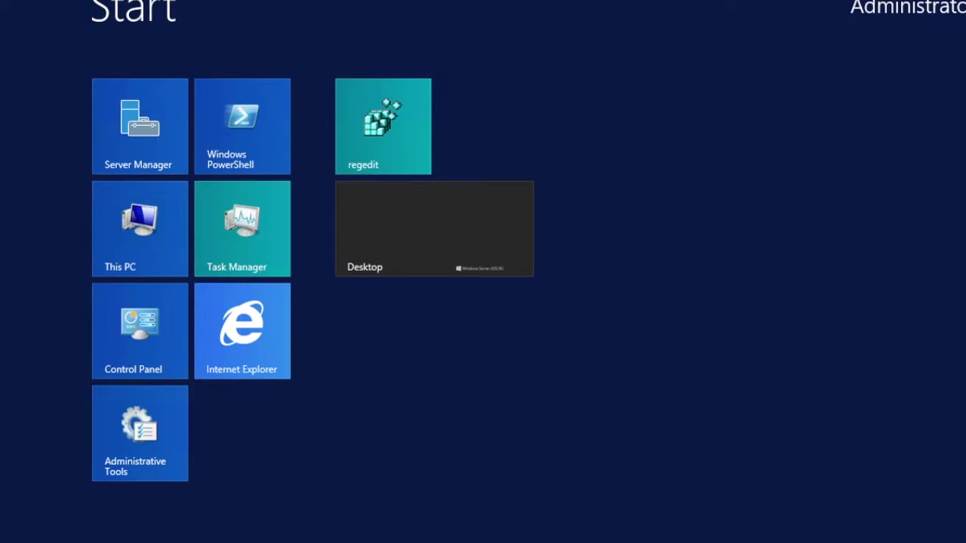
key("super+e")
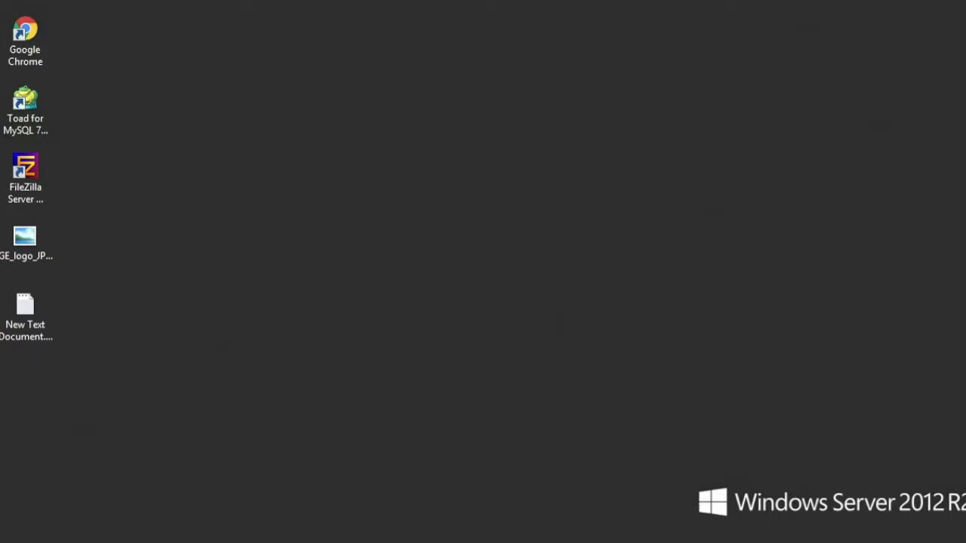
left_click_drag(483, 4, 407, 37)
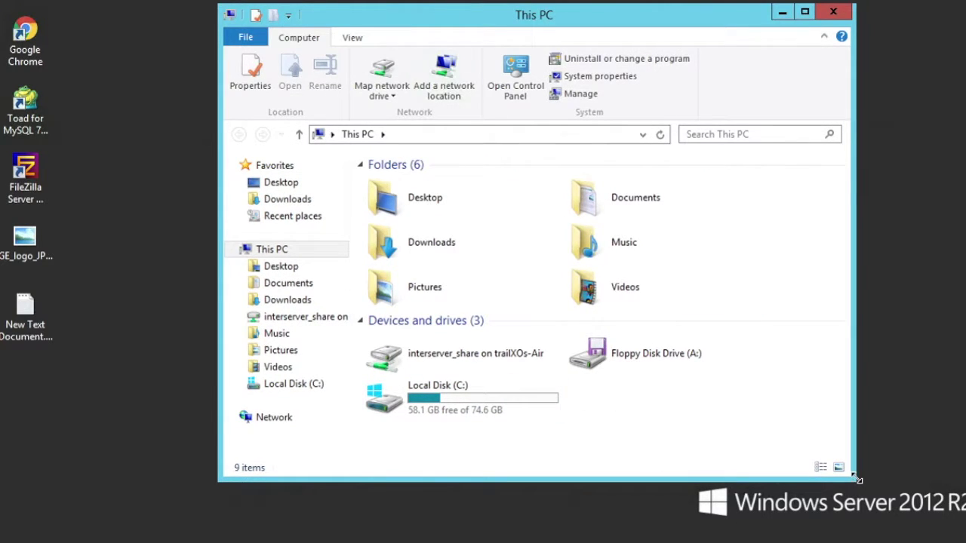
left_click_drag(853, 480, 943, 481)
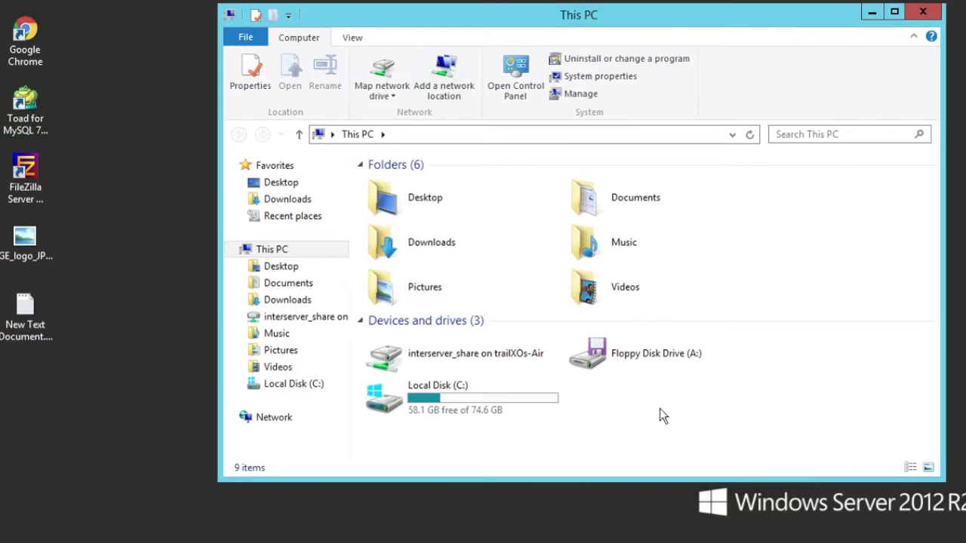
left_click(486, 356)
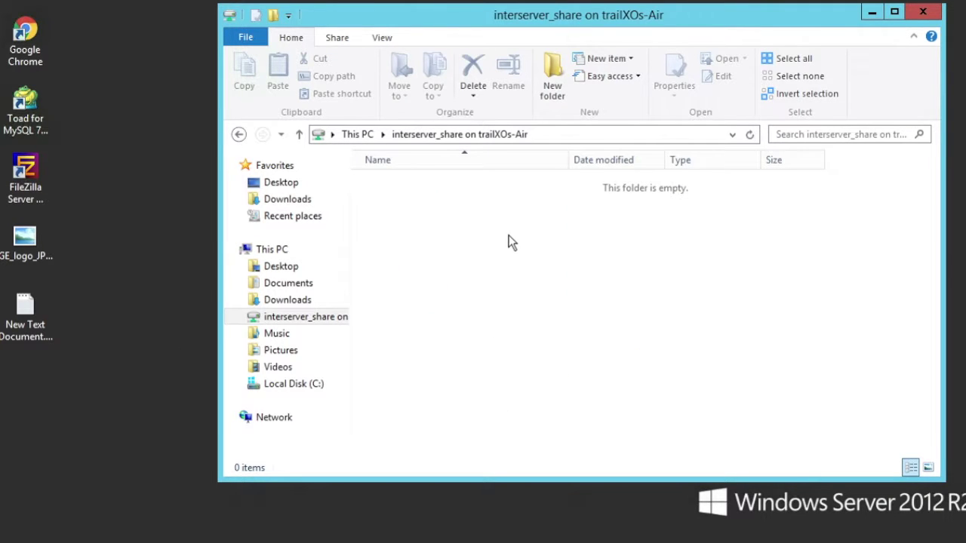
left_click(445, 137)
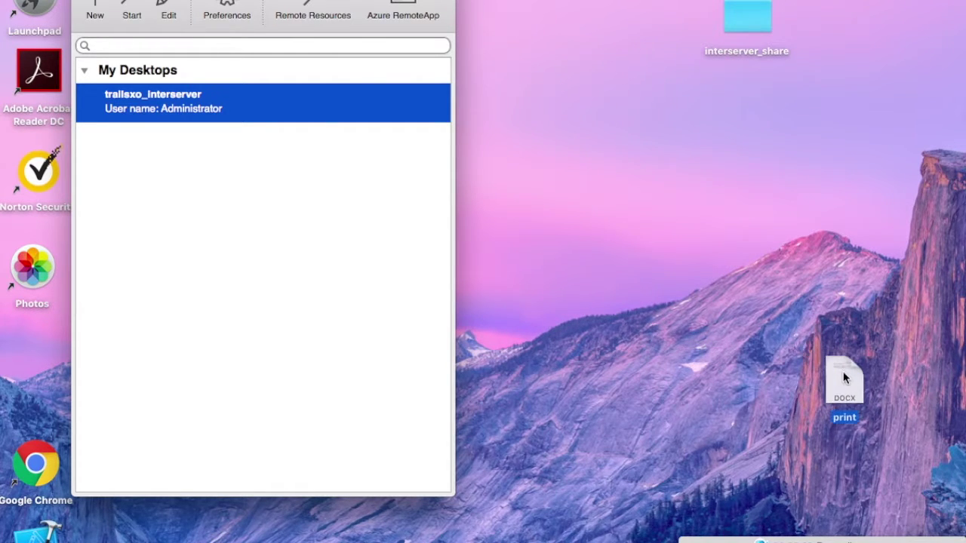
Move the print document into interserver_share on the Mac desktop and reopen the interserver_share drive from This PC on the server
left_click_drag(842, 373, 759, 24)
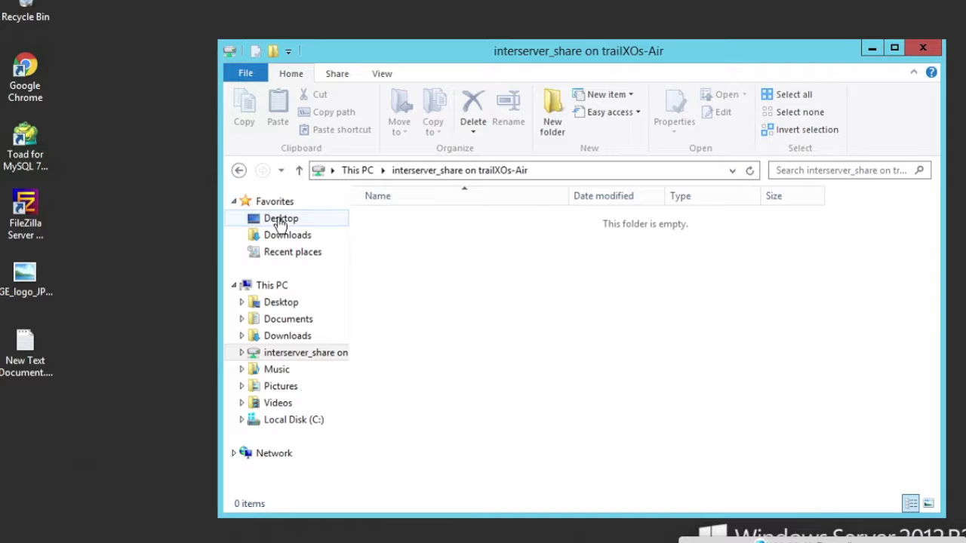
left_click(275, 284)
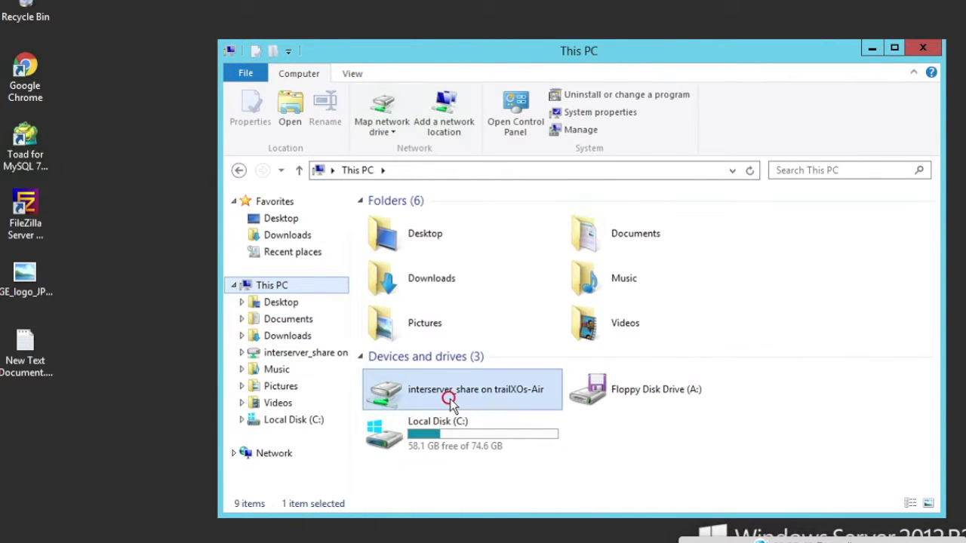
double_click(450, 399)
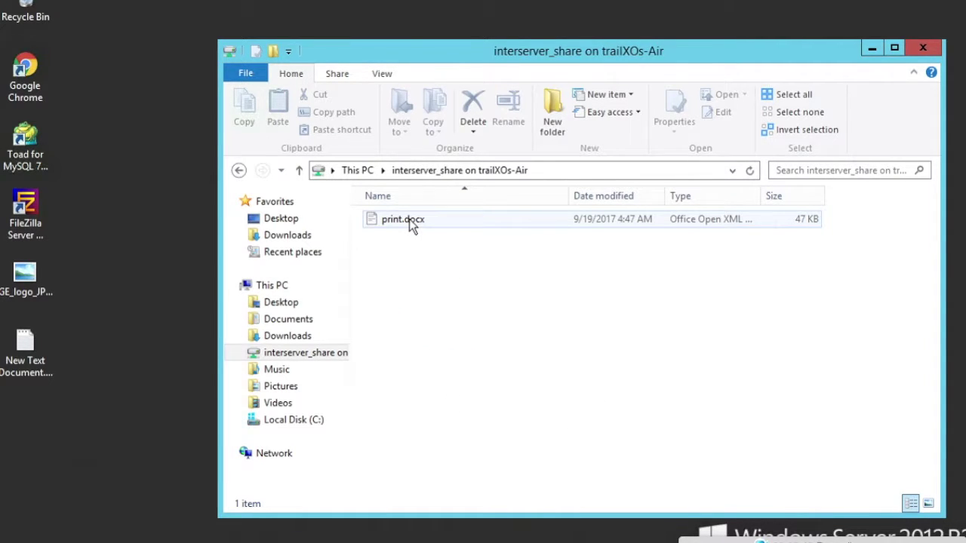
Copy print.docx from the shared drive to the server desktop, and New Text Document and GE_logo_JPG from the desktop into the shared drive
left_click_drag(409, 219, 152, 203)
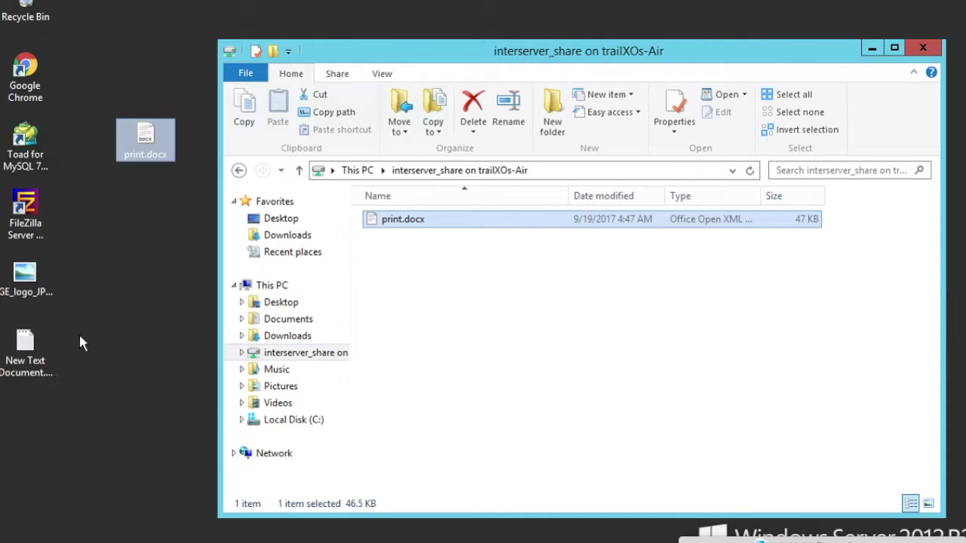
left_click_drag(33, 346, 458, 316)
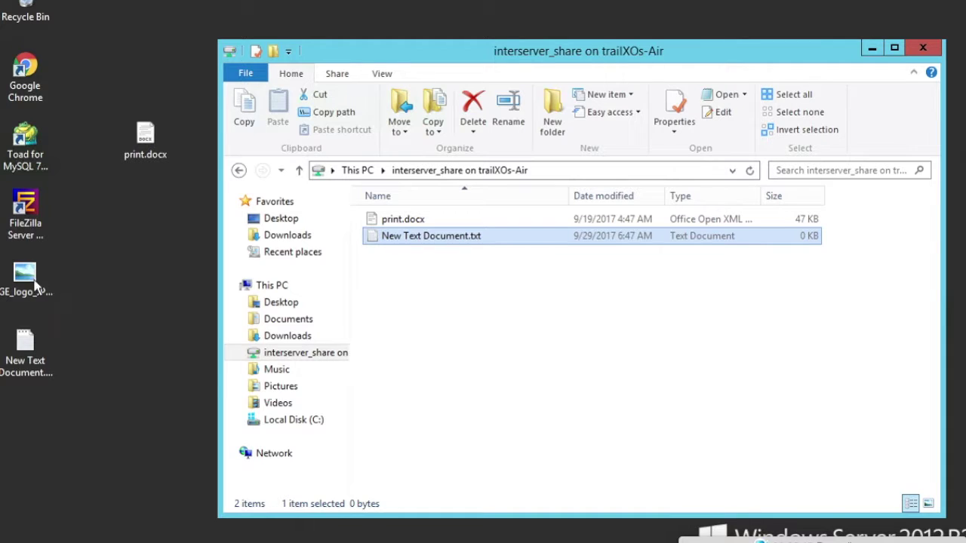
left_click_drag(31, 283, 406, 289)
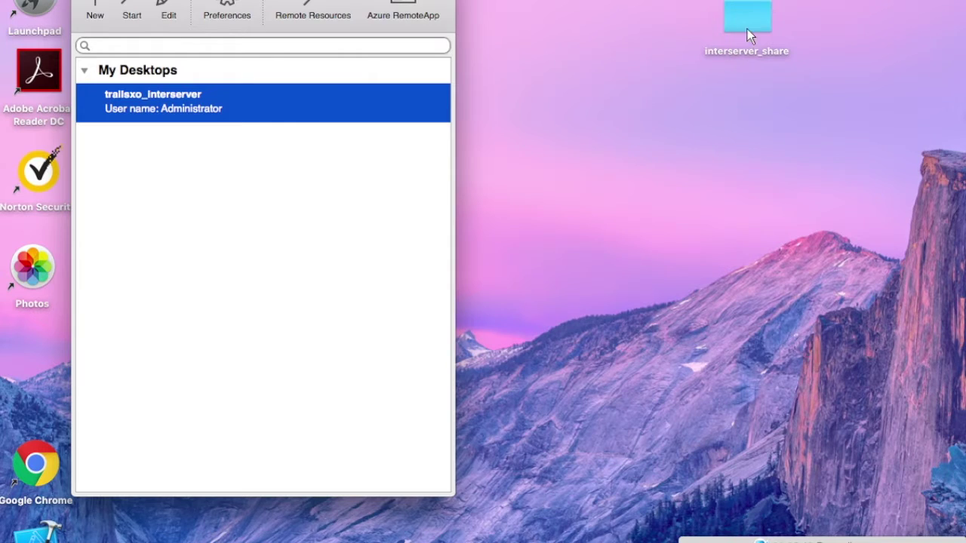
Switch to the Mac desktop, open the interserver_share folder and check for the files copied from the server
double_click(747, 29)
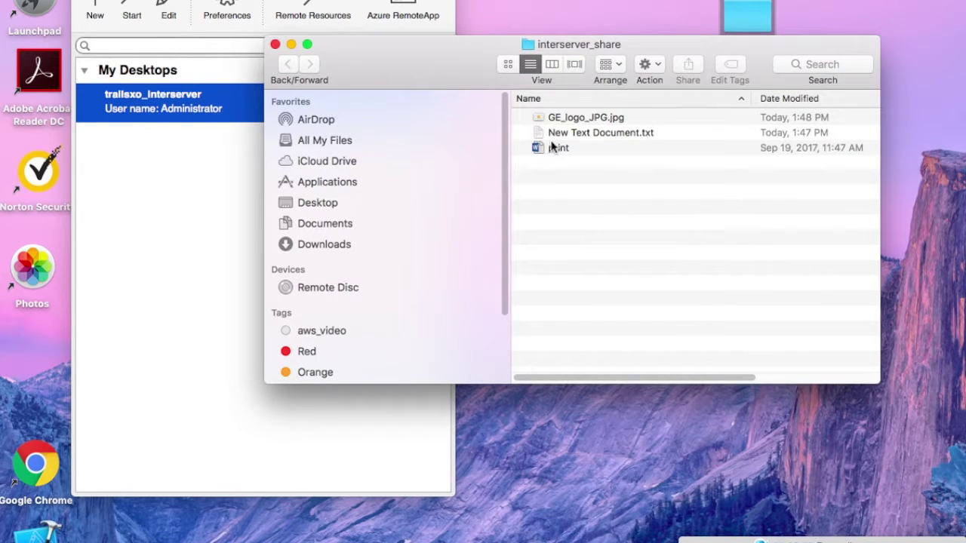
left_click(558, 119)
left_click(560, 133)
left_click(561, 120)
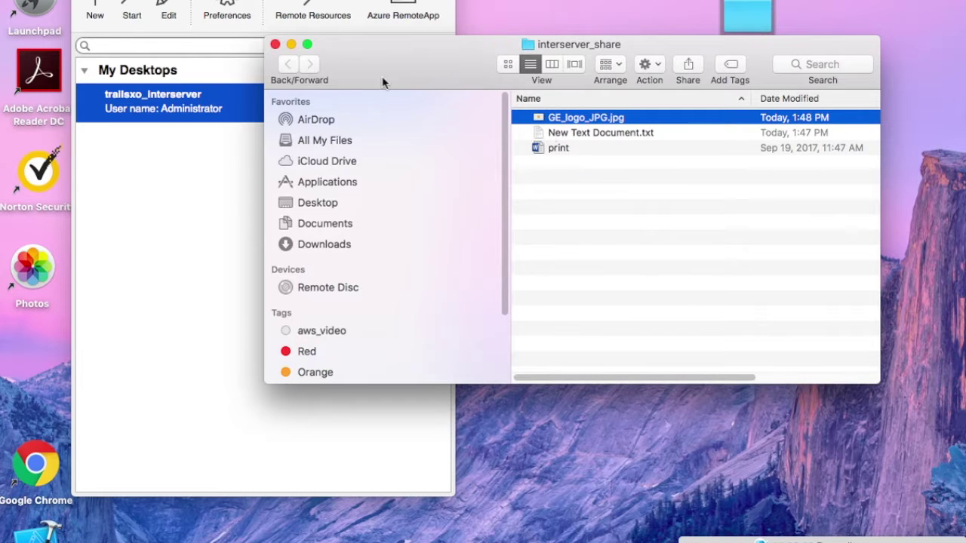